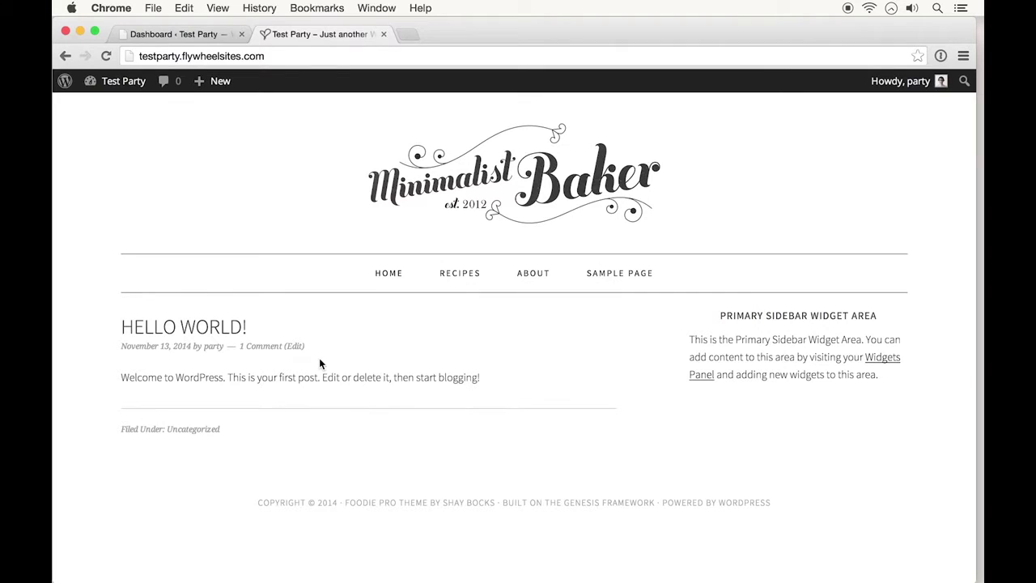
In Genesis Theme Settings, toggle the Archives breadcrumb on and off, leaving all breadcrumbs unchecked.
left_click(176, 34)
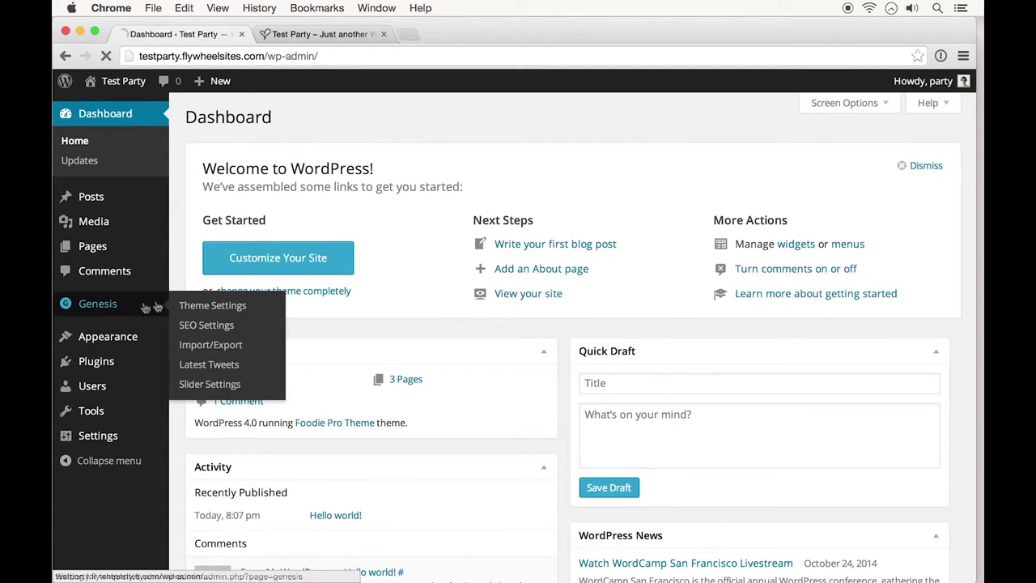
left_click(148, 303)
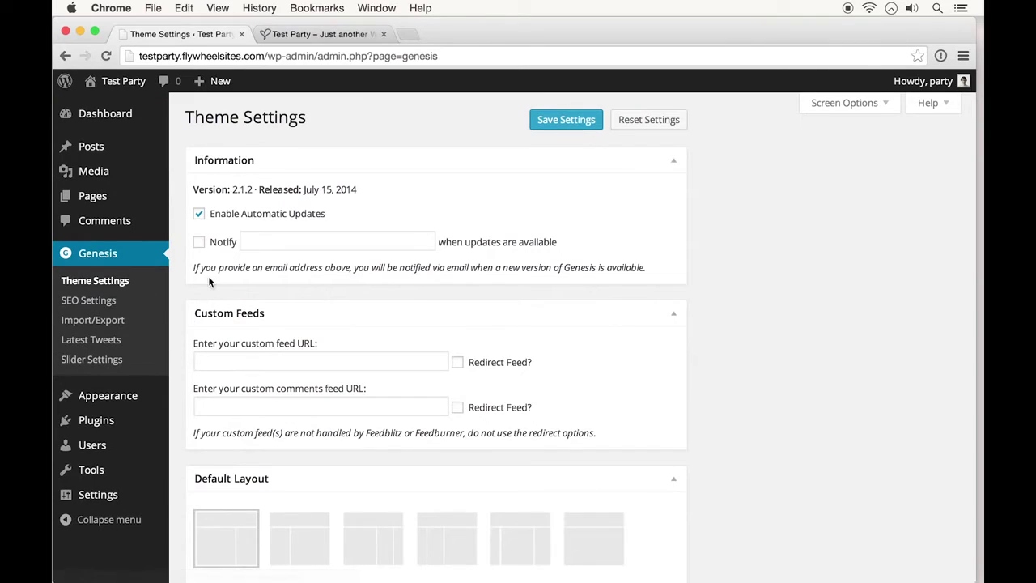
scroll(208, 276, "down", 5)
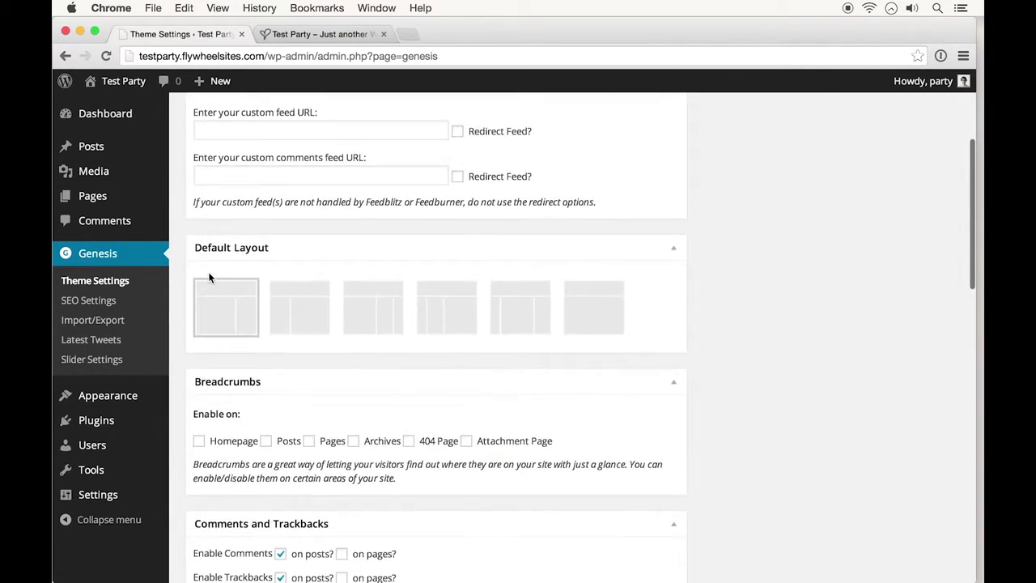
scroll(209, 277, "down", 2)
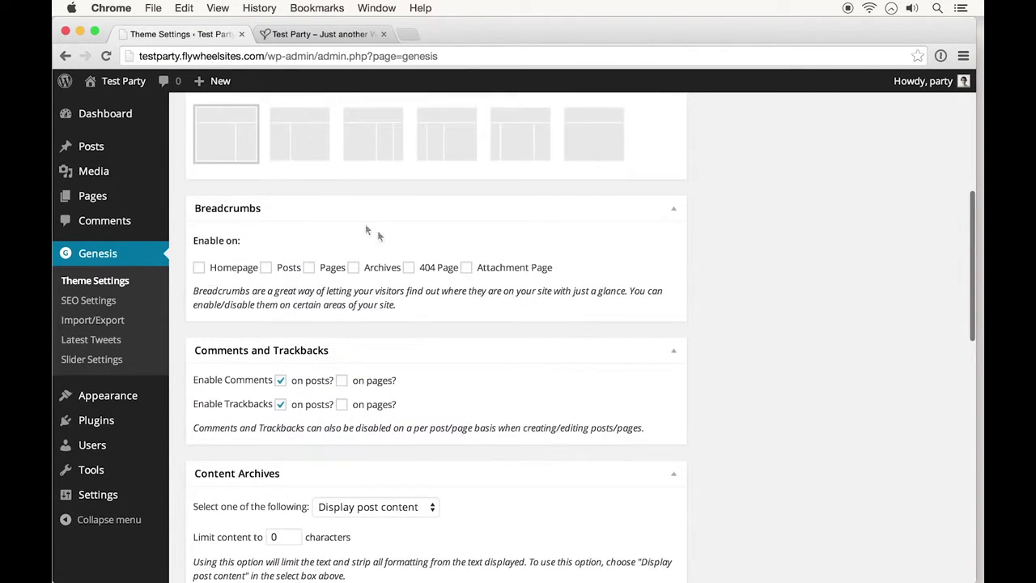
left_click(353, 268)
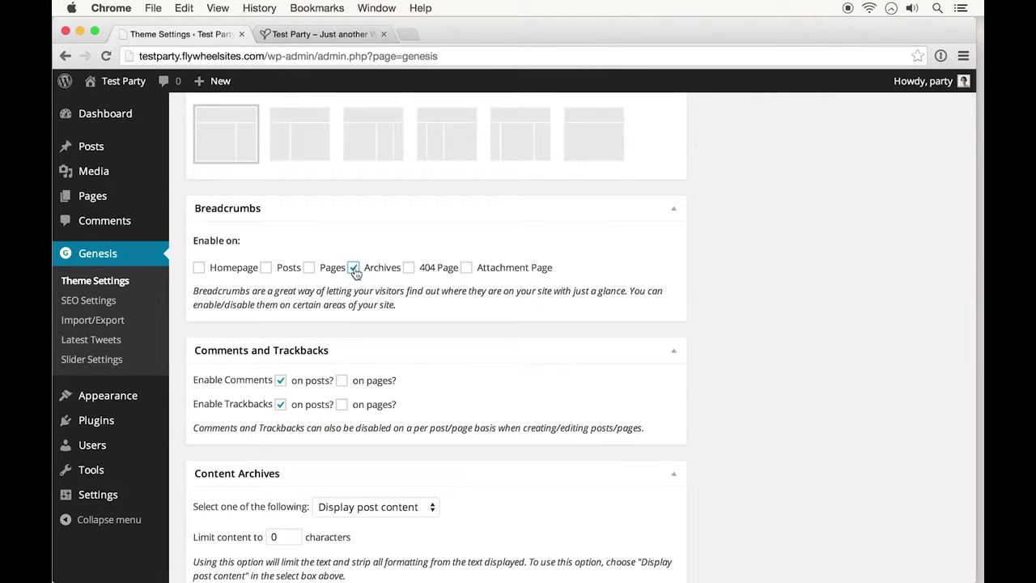
left_click(354, 267)
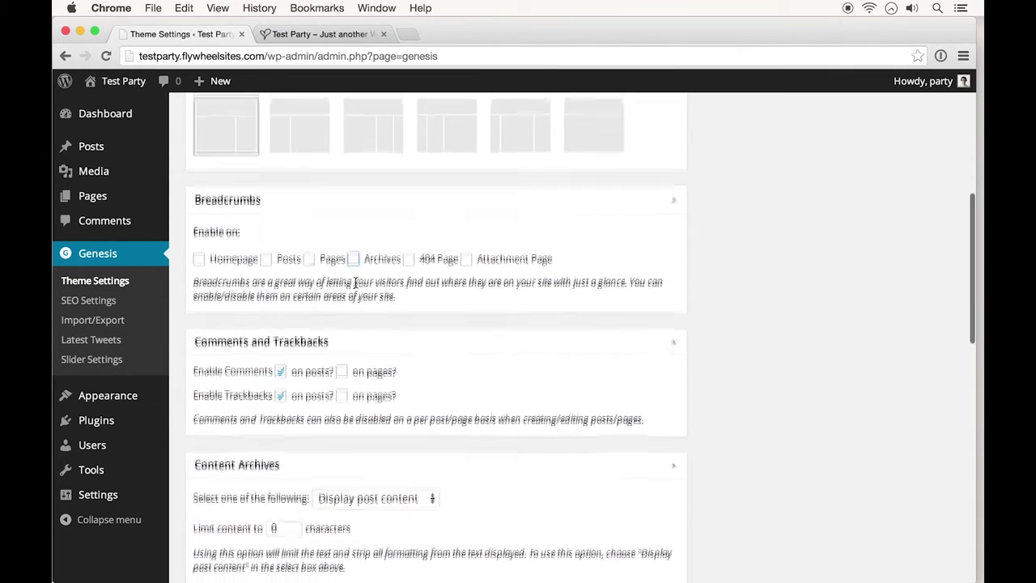
scroll(355, 281, "down", 5)
scroll(267, 356, "down", 8)
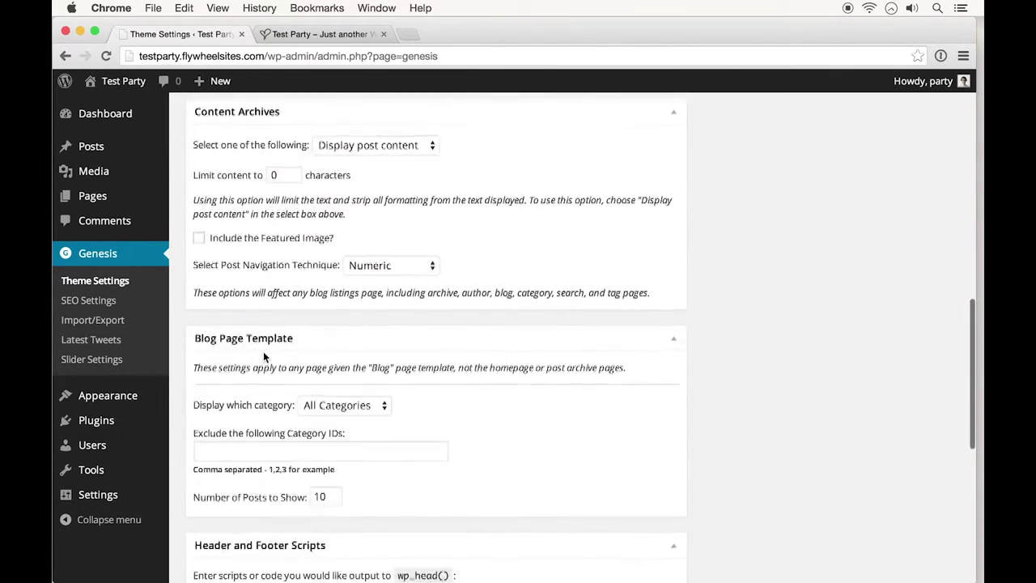
scroll(263, 352, "down", 1)
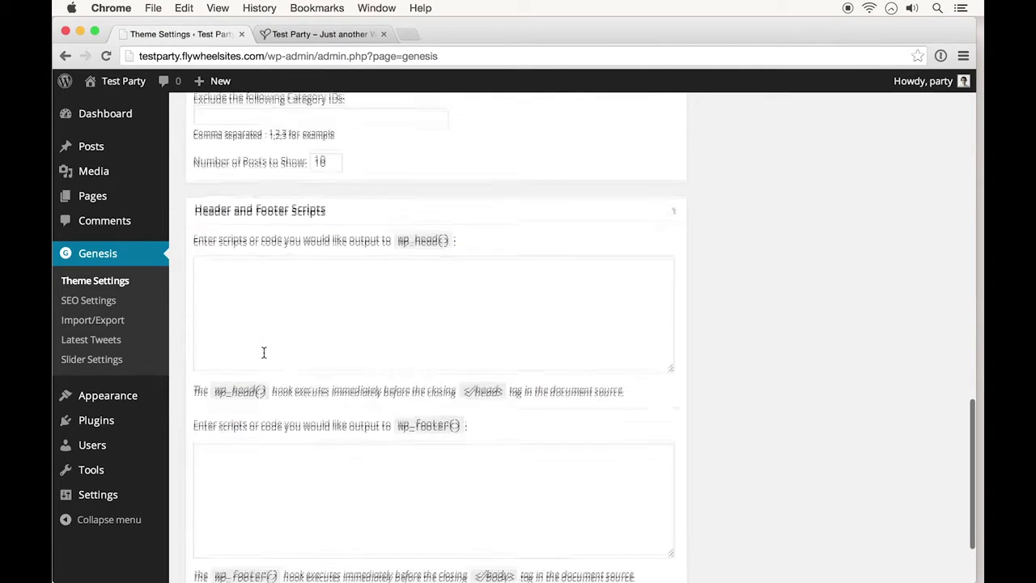
left_click(325, 266)
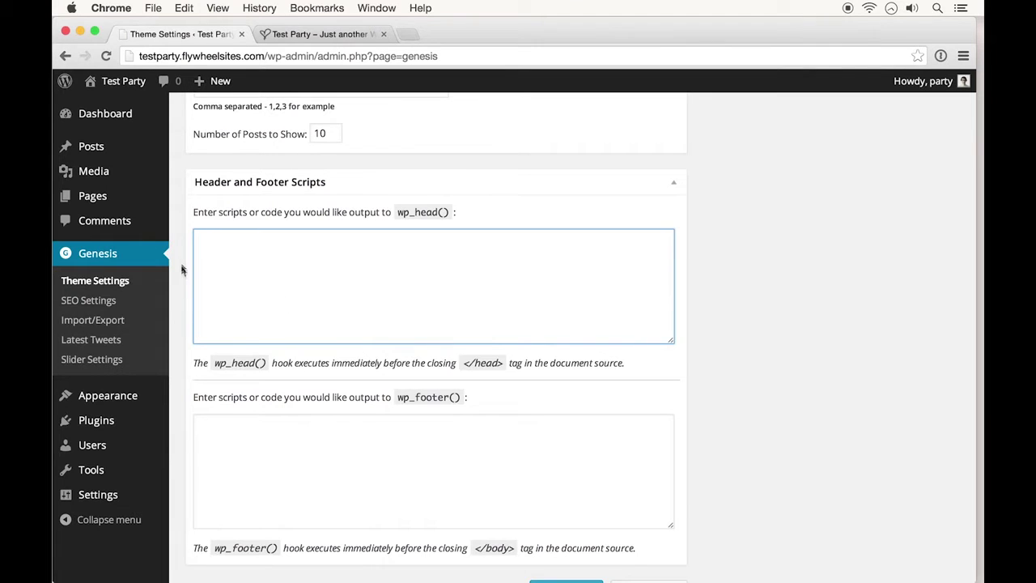
scroll(267, 279, "down", 3)
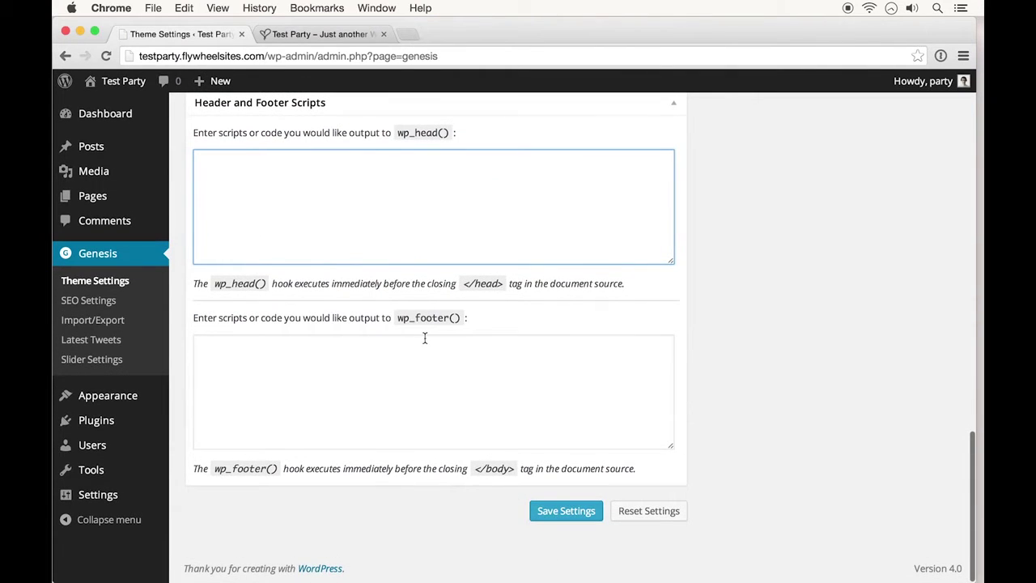
left_click(89, 300)
Review the Genesis SEO Publisher URL field, then go to Settings > General.
scroll(305, 330, "down", 3)
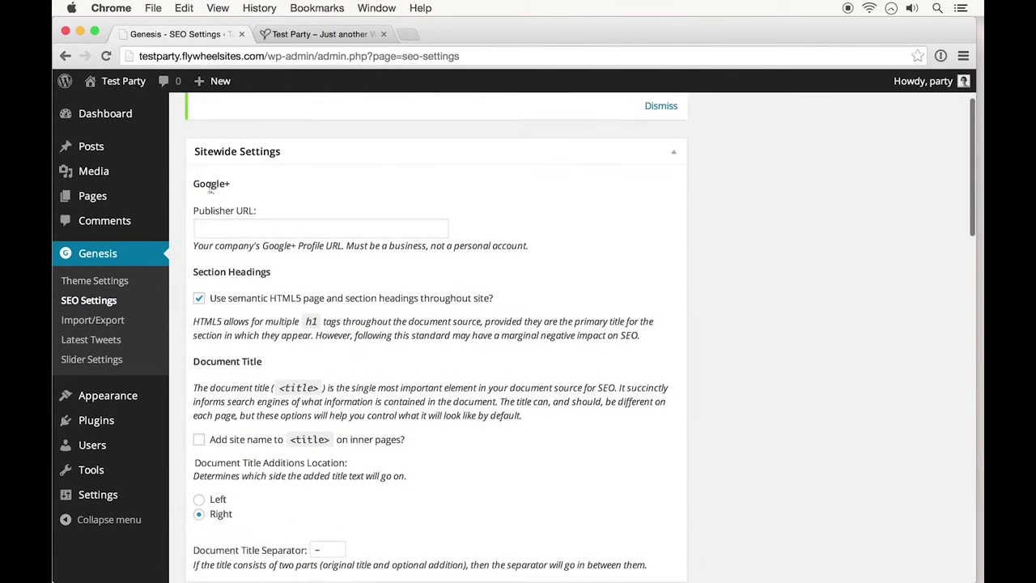
left_click(252, 227)
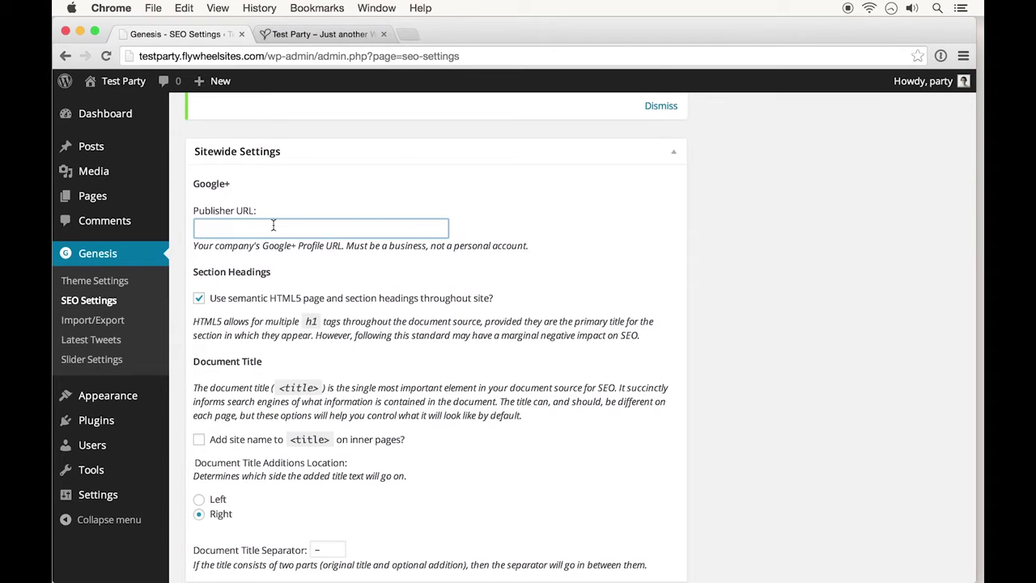
left_click(86, 494)
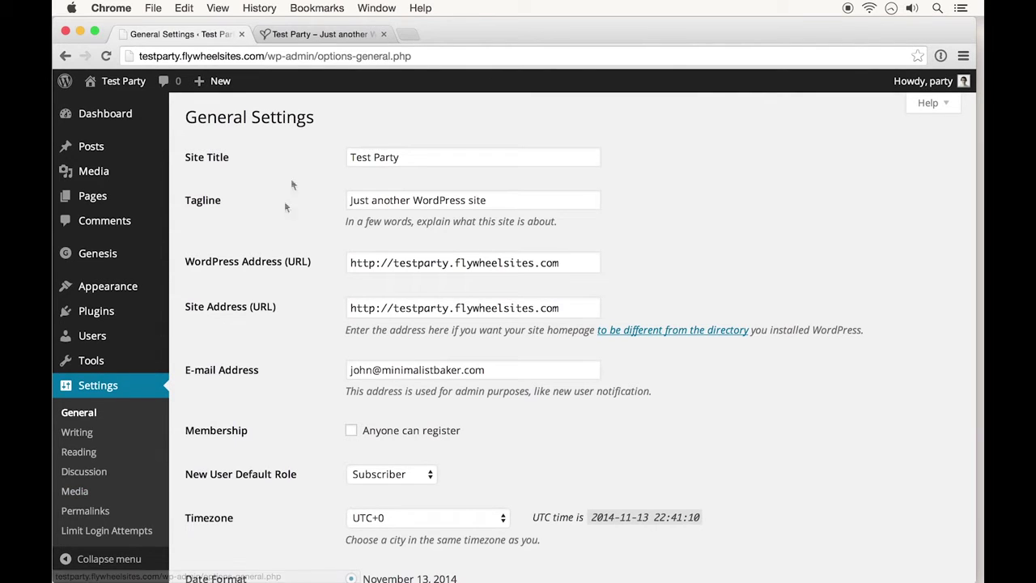
After checking the live site, replace the 'Test Party' site title with 'Minimalist Baker'.
left_click(320, 34)
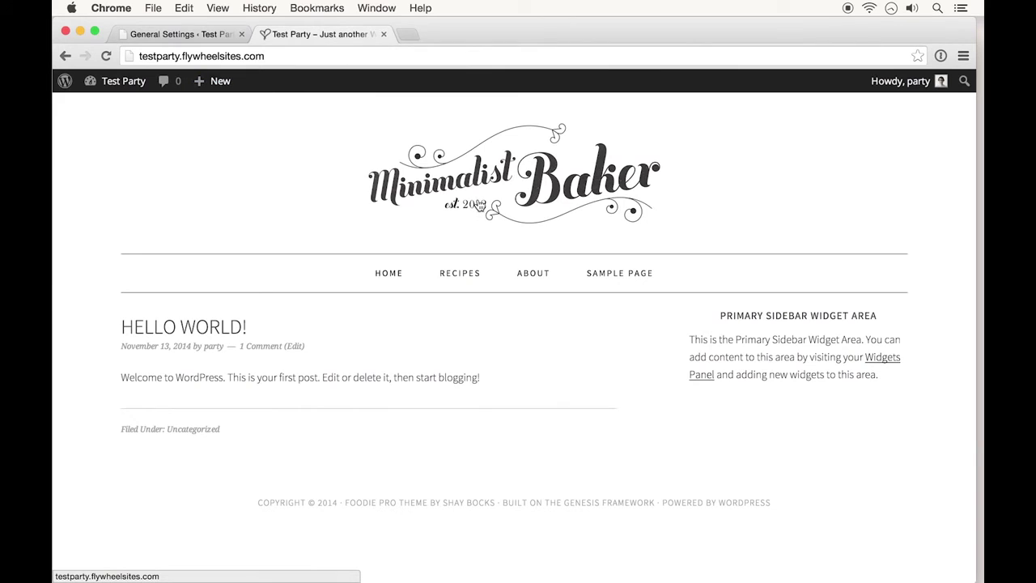
left_click(208, 34)
left_click_drag(411, 158, 329, 138)
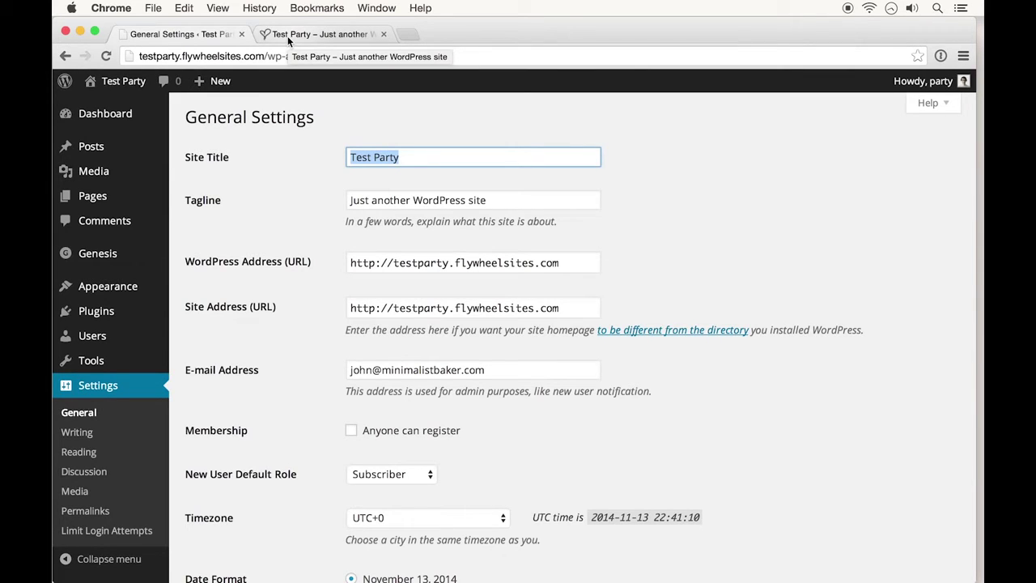
type("Minimalist")
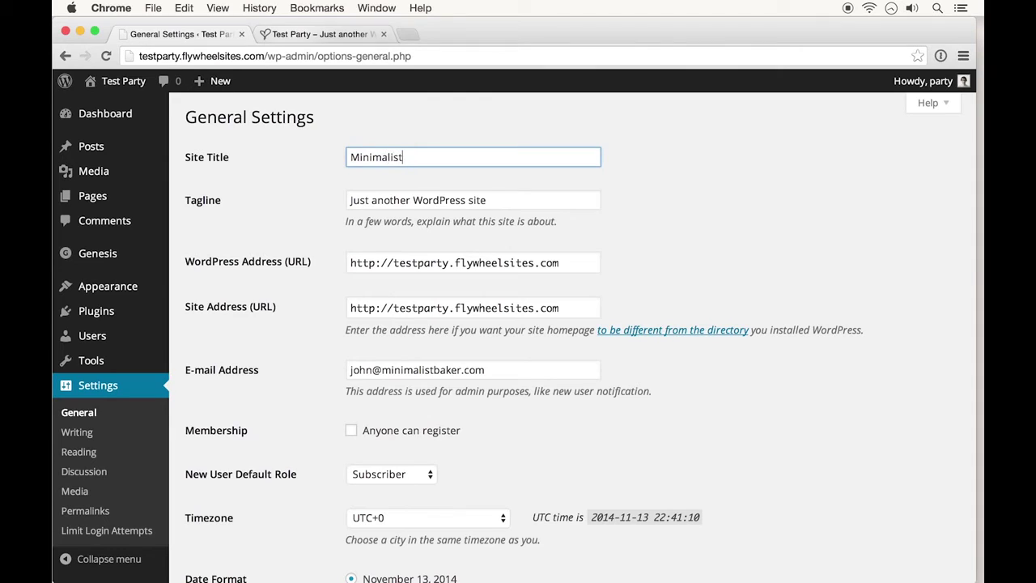
type(" Baker")
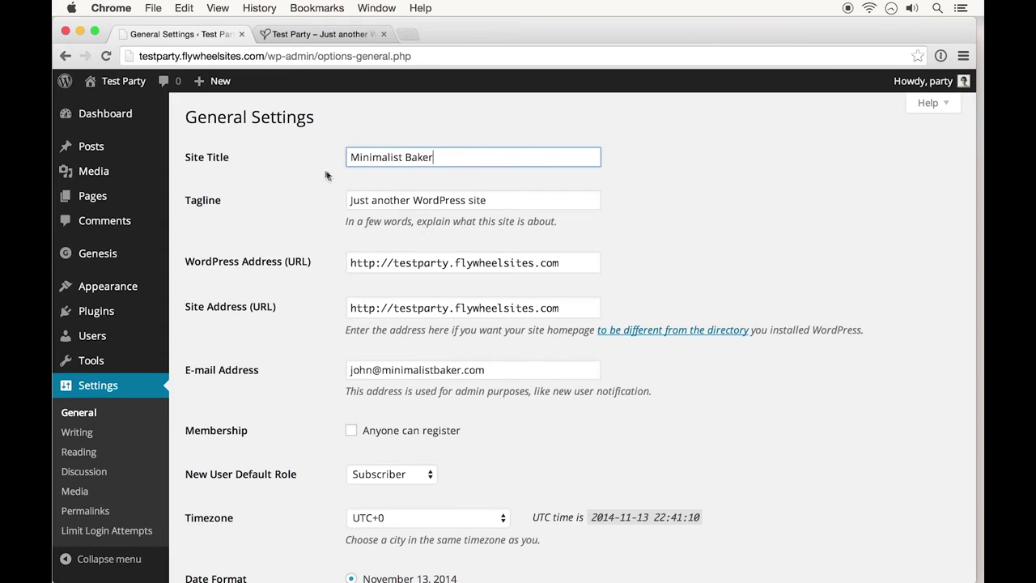
scroll(322, 171, "down", 5)
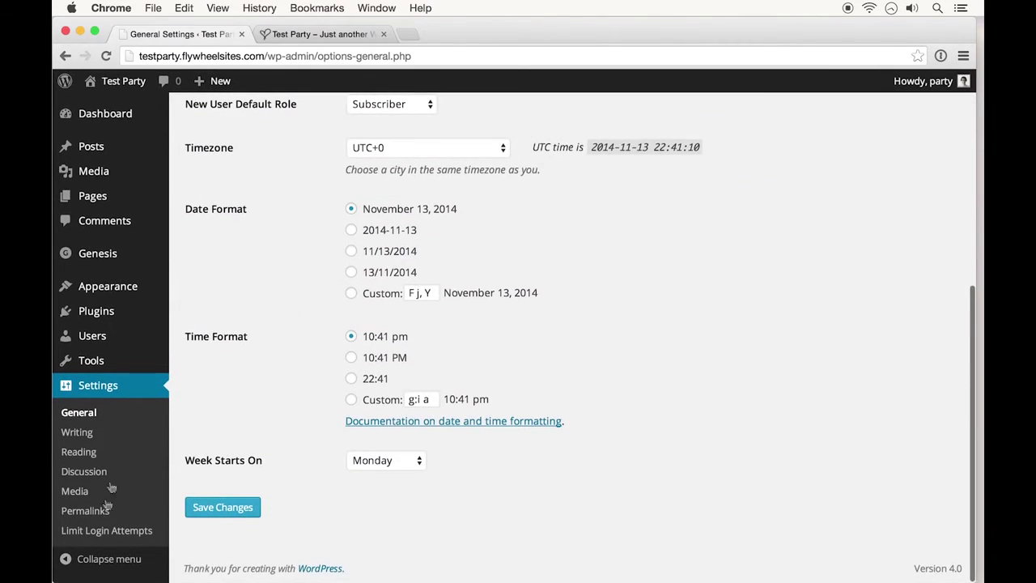
Open Permalink settings and note the live About page's ?page_id=11 address.
left_click(95, 510)
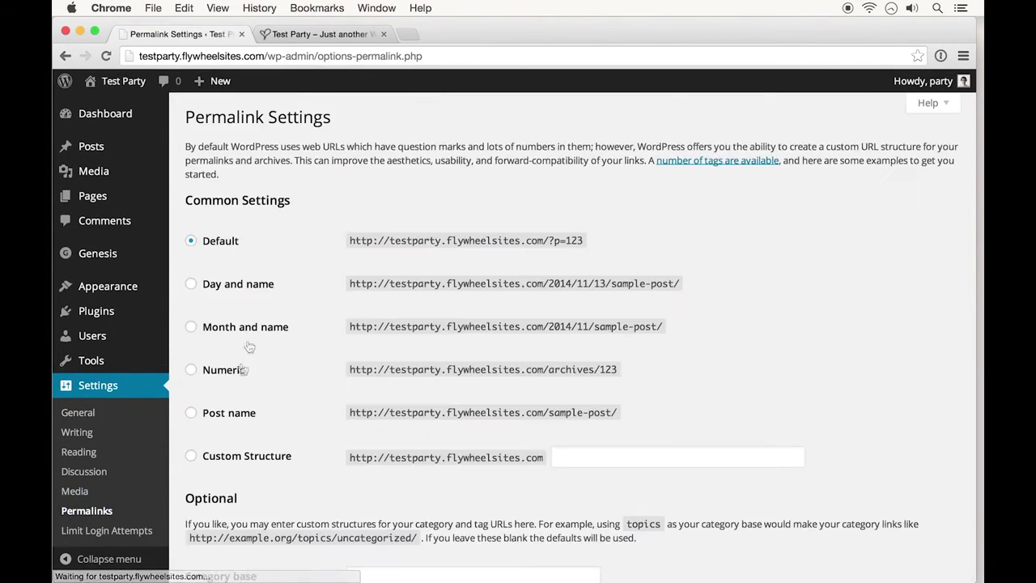
scroll(280, 266, "down", 2)
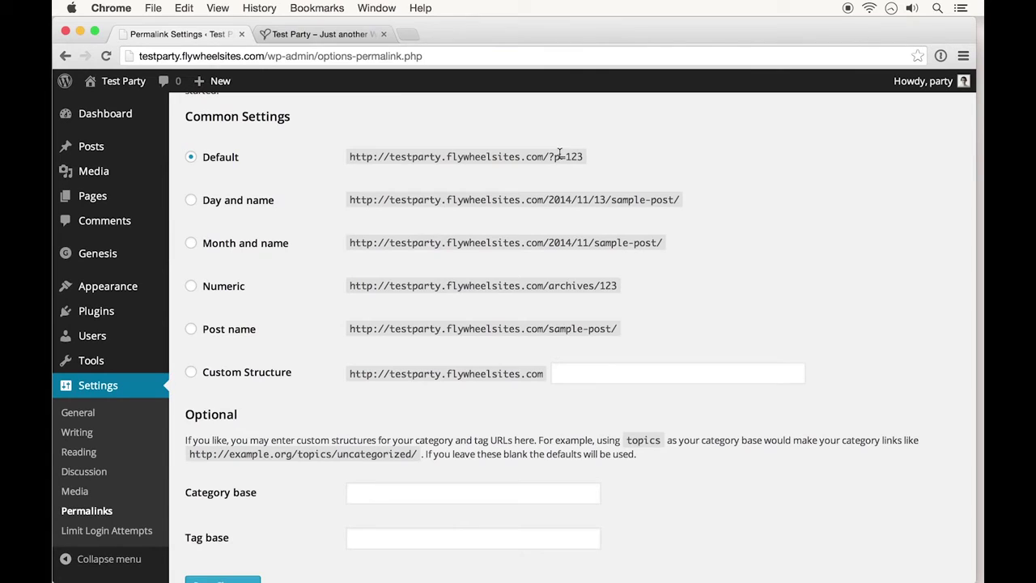
left_click(297, 29)
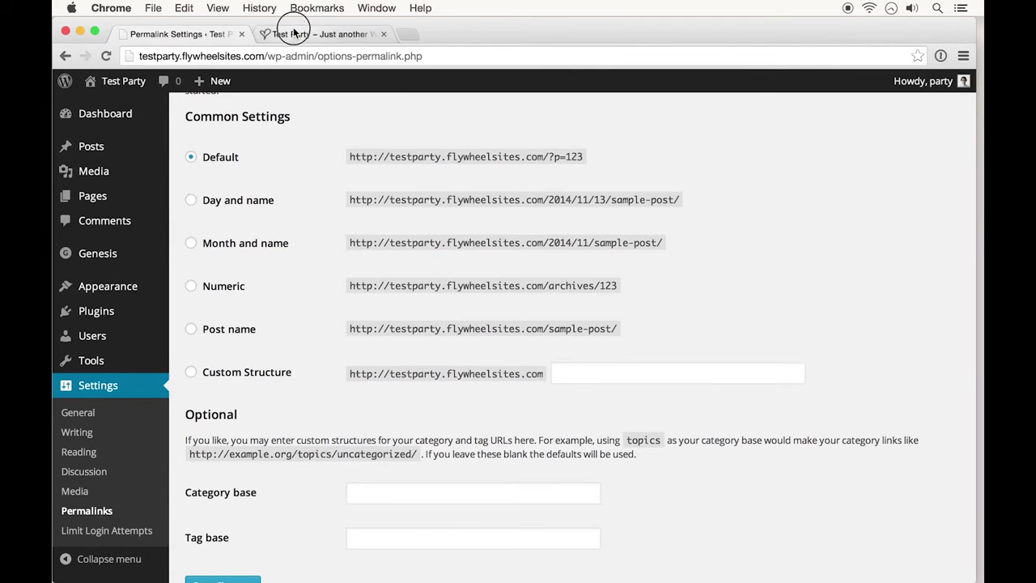
left_click(532, 273)
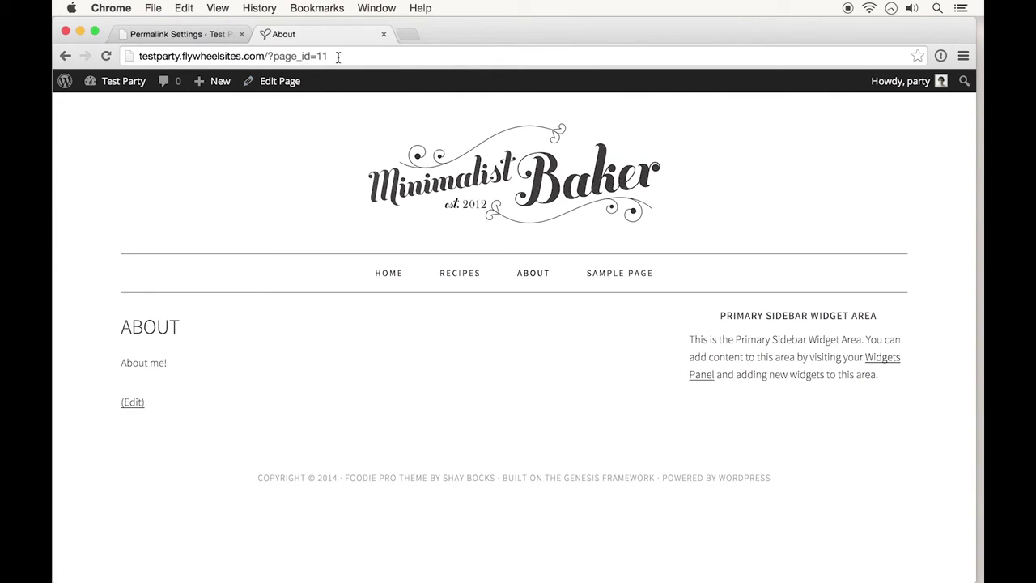
left_click_drag(268, 56, 338, 56)
Select the Post name permalink structure and save the change.
left_click(198, 34)
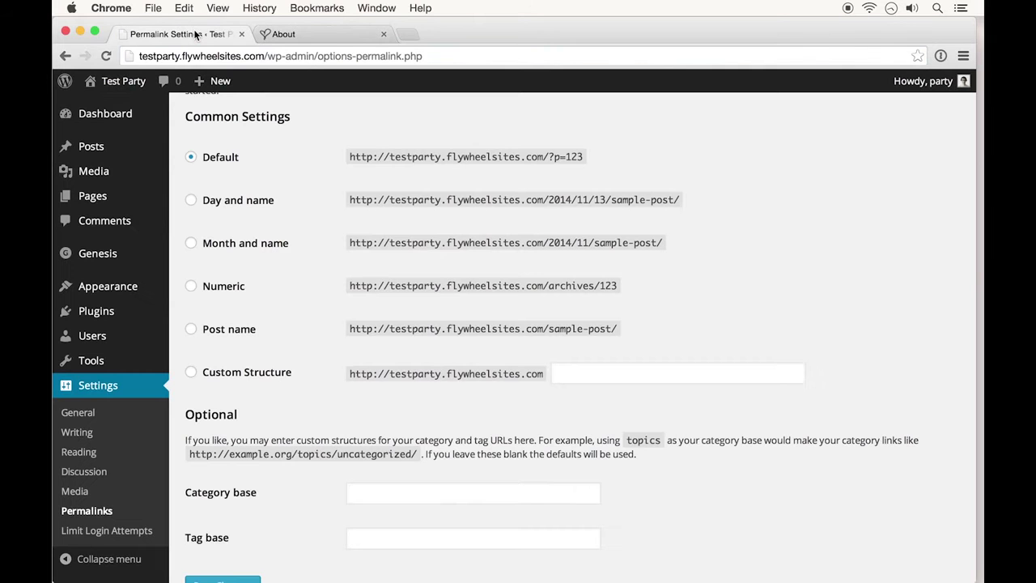
left_click(222, 332)
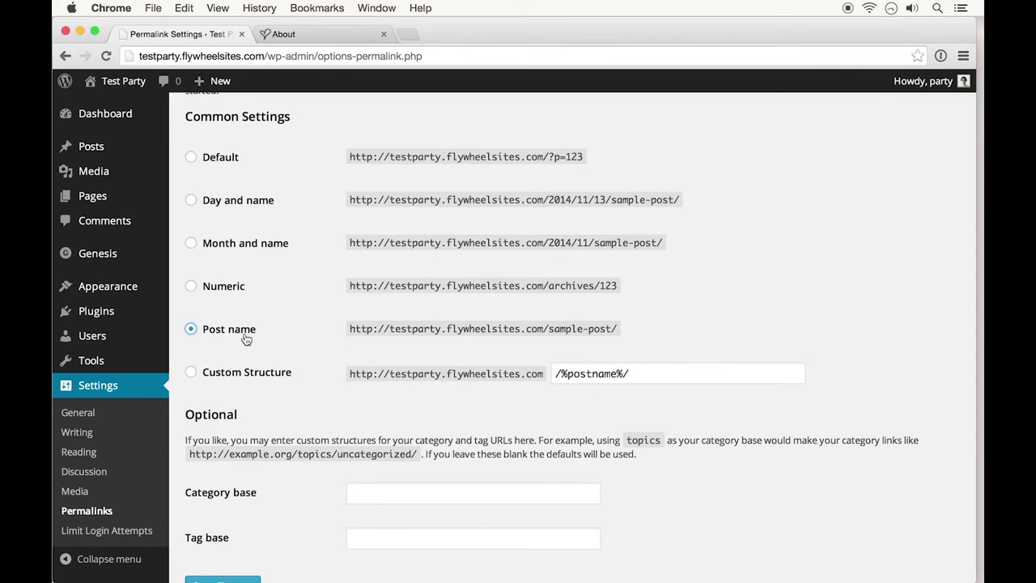
scroll(247, 339, "down", 3)
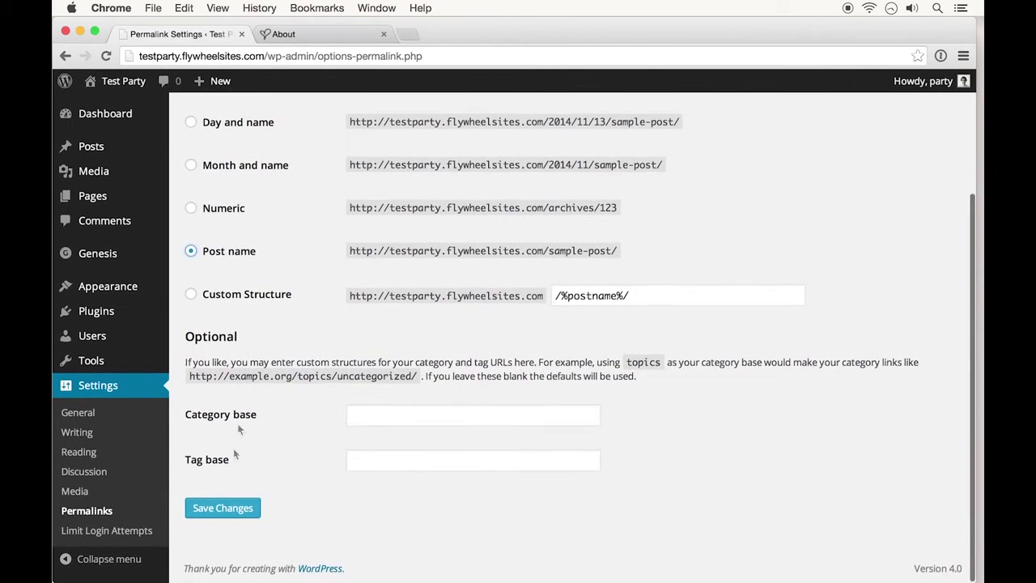
left_click(225, 506)
Reload the live About page via its ABOUT link to check the new /about/ address.
left_click(283, 34)
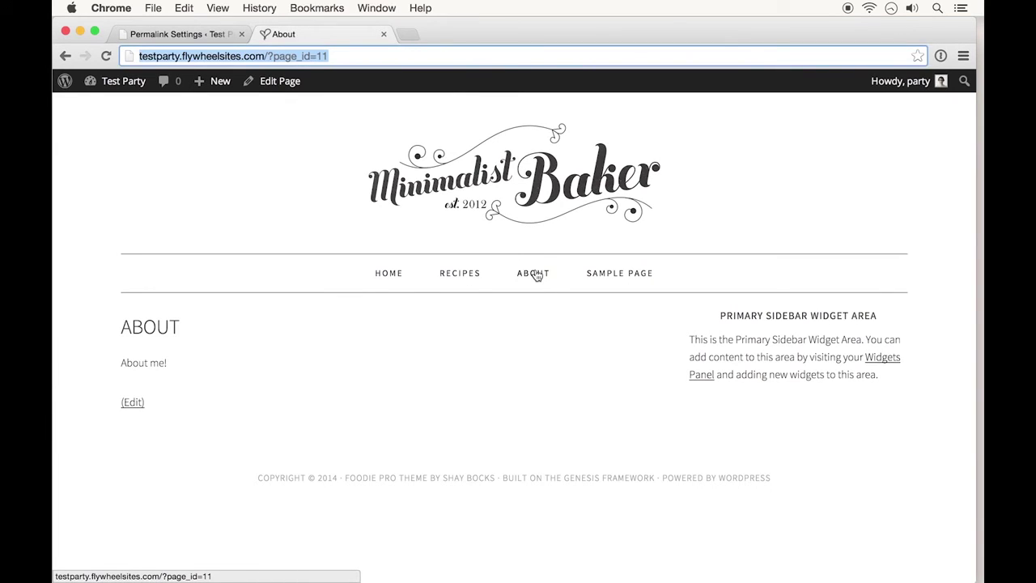
left_click(536, 275)
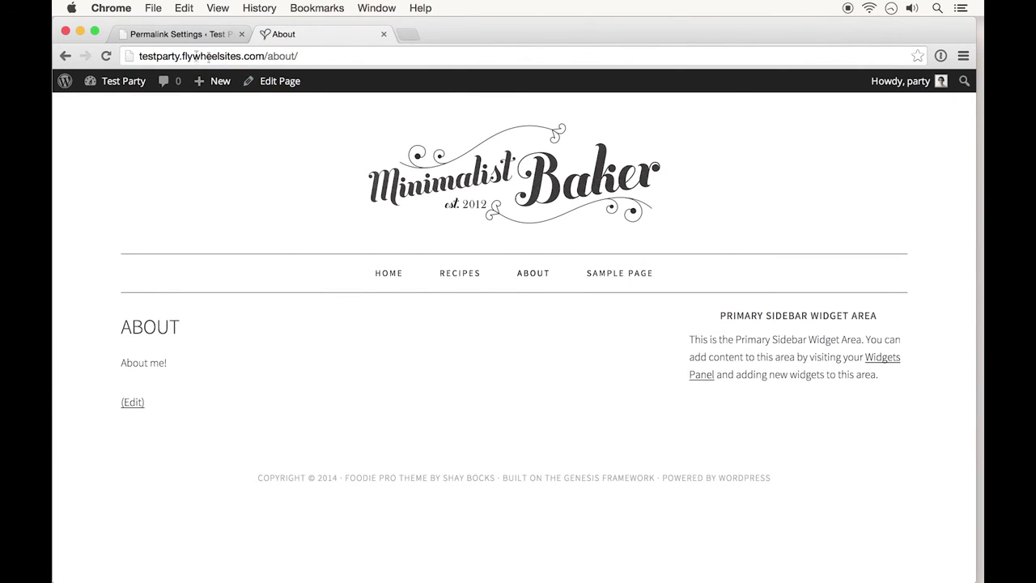